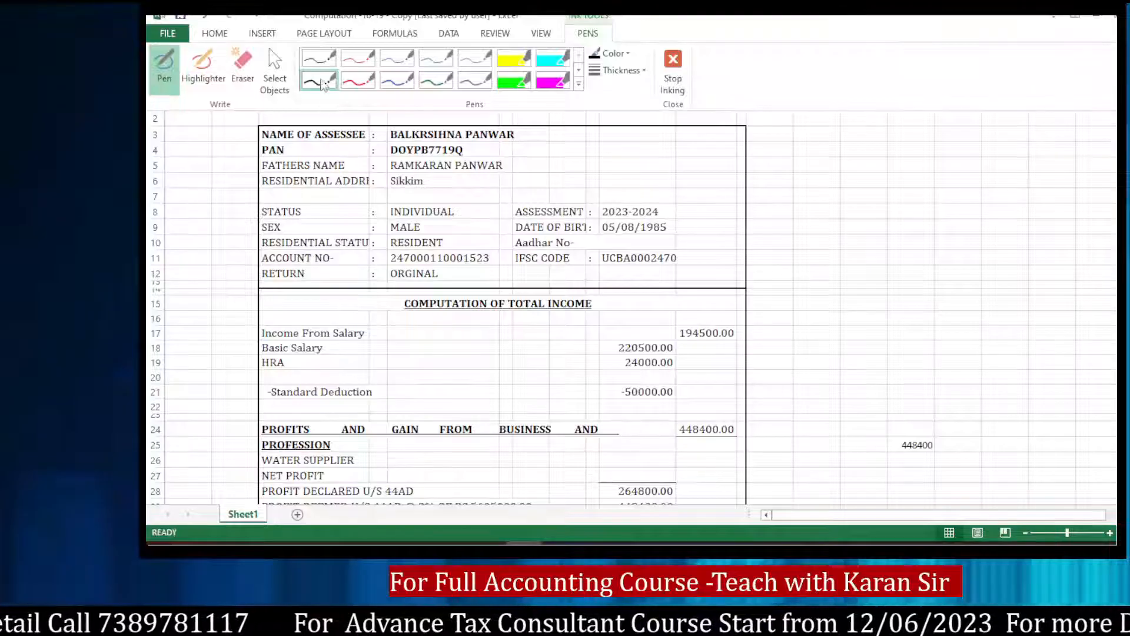
# Step: Ink a pen tick mark beside the Income From Salary amount and handwrite "Taxable" next to it
pyautogui.click(318, 80)
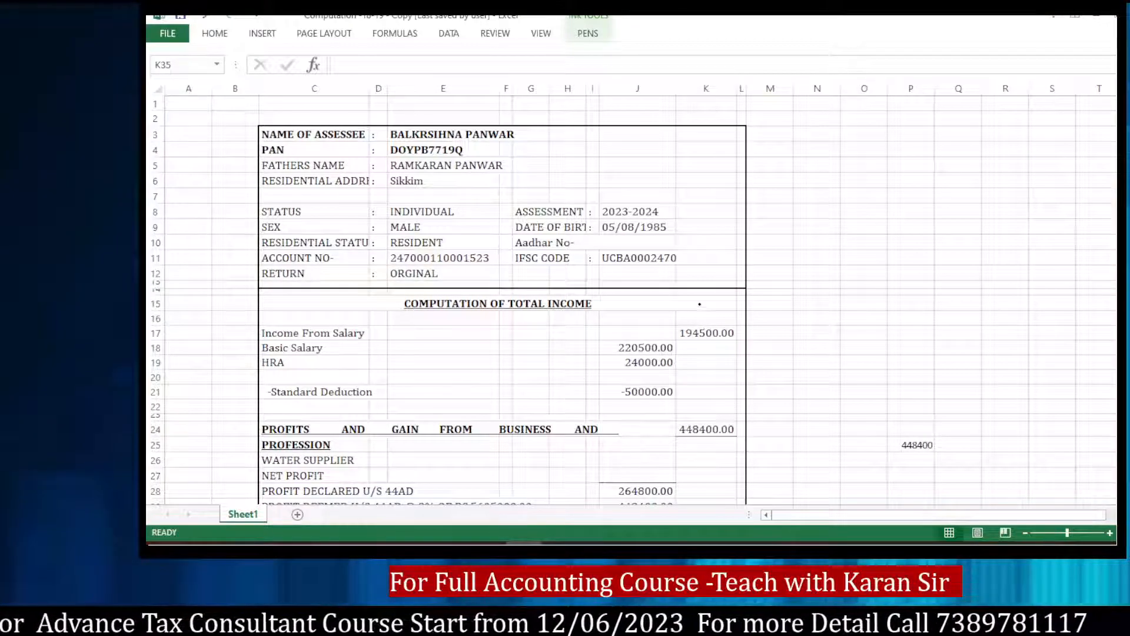
pyautogui.moveTo(751, 330); pyautogui.dragTo(800, 319)
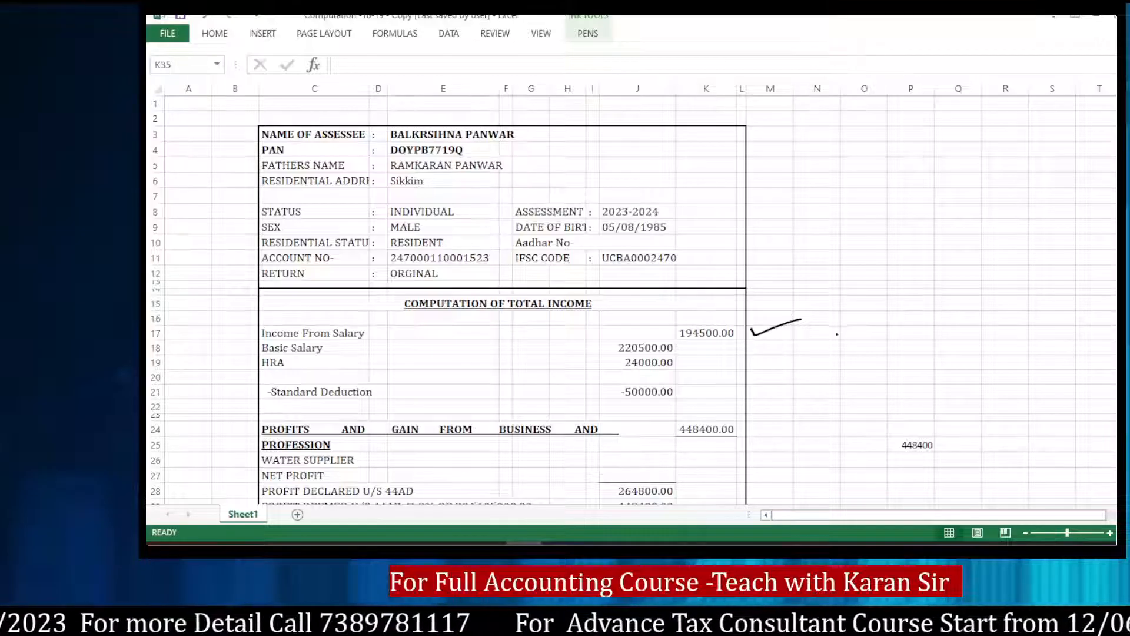
pyautogui.moveTo(837, 334)
pyautogui.mouseDown()
pyautogui.moveTo(892, 334)
pyautogui.moveTo(879, 347)
pyautogui.mouseUp()
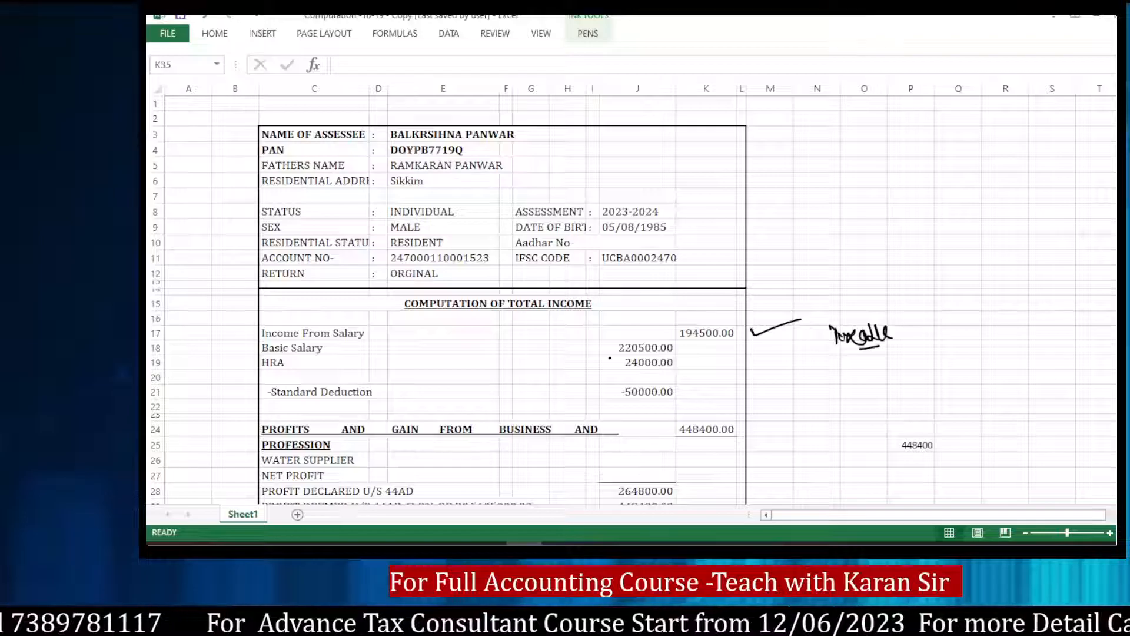
# Step: Compare the salary, HRA and standard deduction in the Excel computation with the salary entries on the e-Filing portal in the browser
pyautogui.scroll(-4, 719, 332)
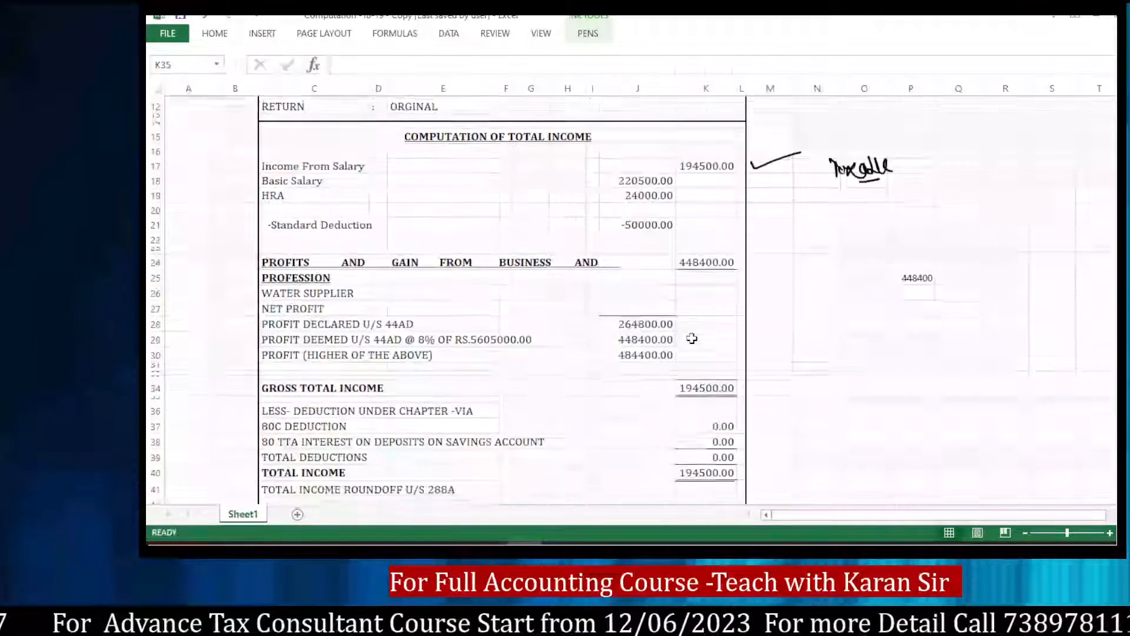
pyautogui.scroll(-4, 719, 333)
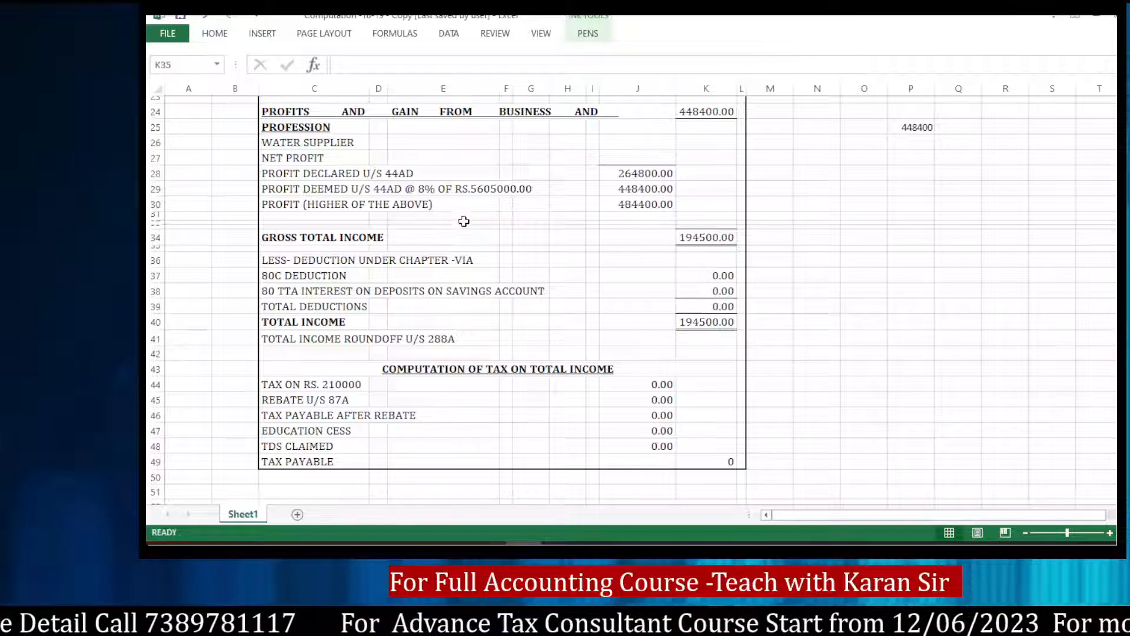
pyautogui.click(417, 543)
pyautogui.scroll(10, 700, 347)
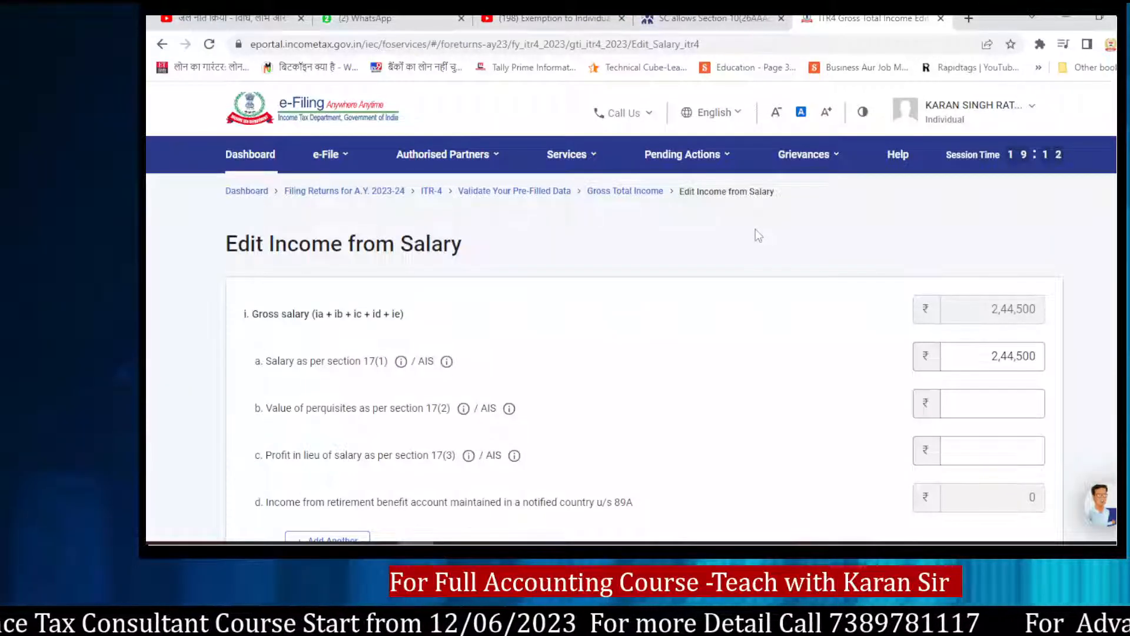
pyautogui.click(525, 544)
pyautogui.scroll(3, 704, 242)
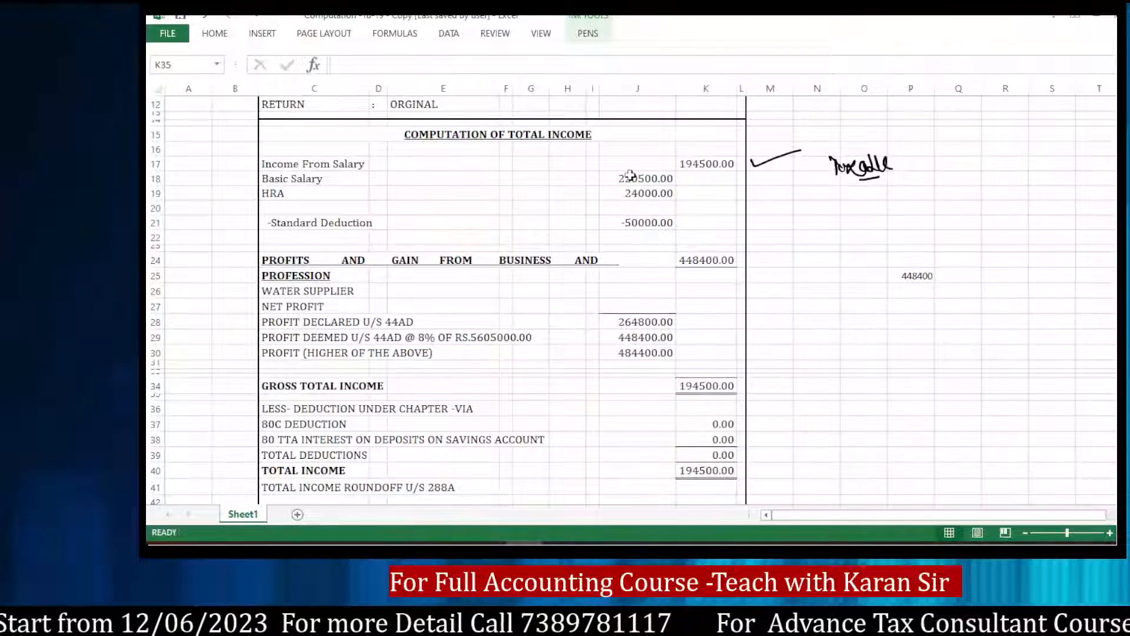
pyautogui.moveTo(630, 175); pyautogui.dragTo(643, 194)
pyautogui.click(704, 165)
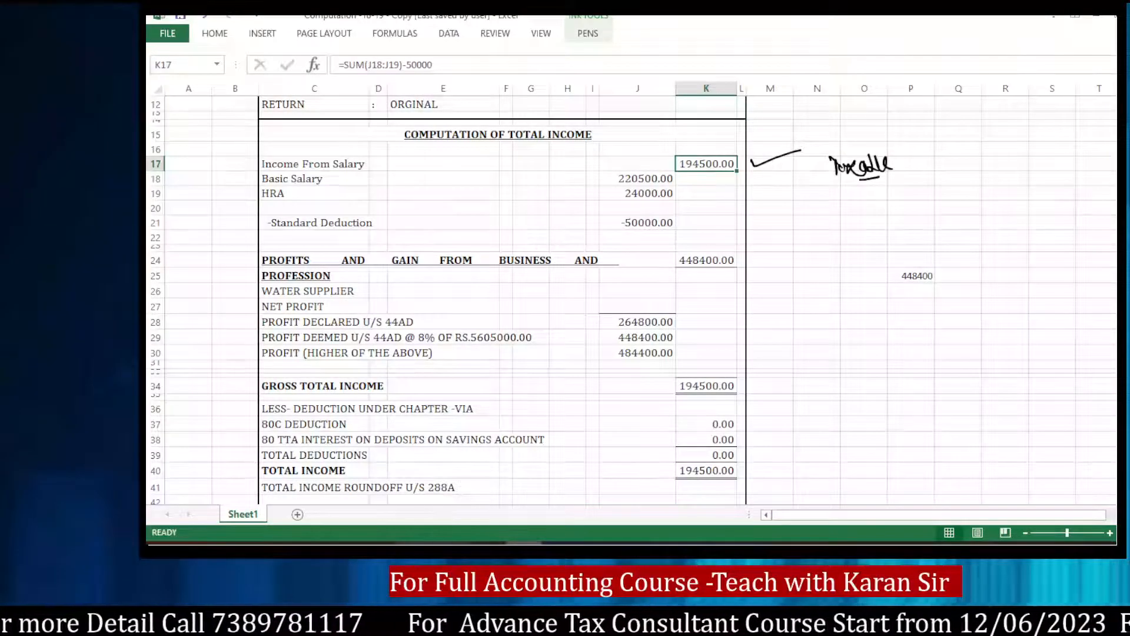
# Step: Switch to the e-Filing portal in the browser and save the edited Income from Salary details
pyautogui.hotkey('alt', 'Tab')
pyautogui.scroll(-10, 867, 365)
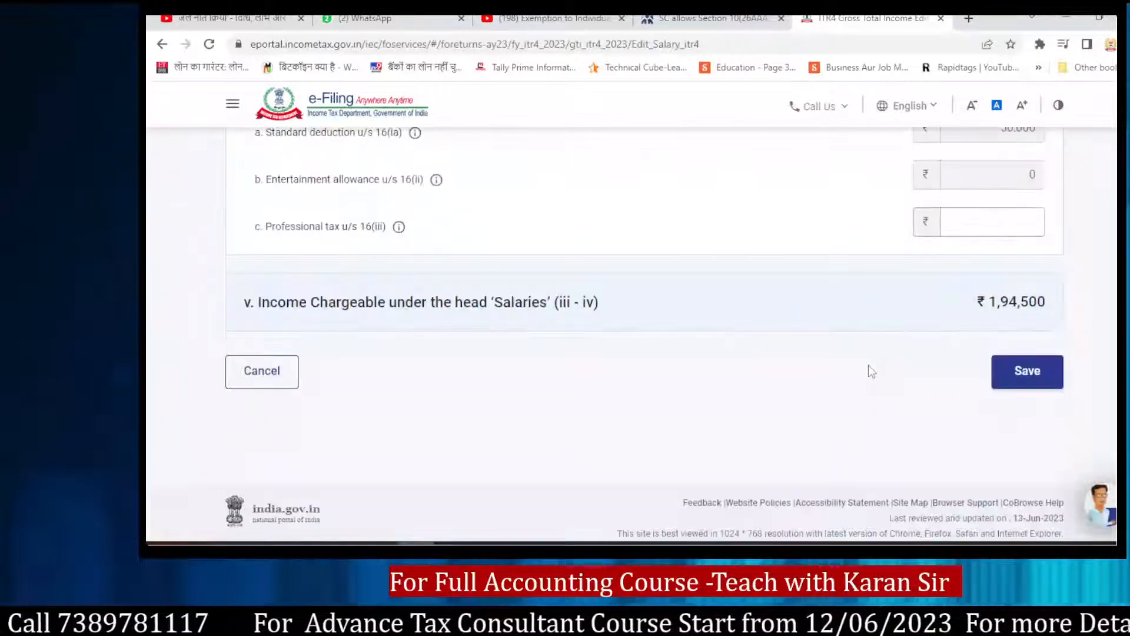
pyautogui.click(1019, 377)
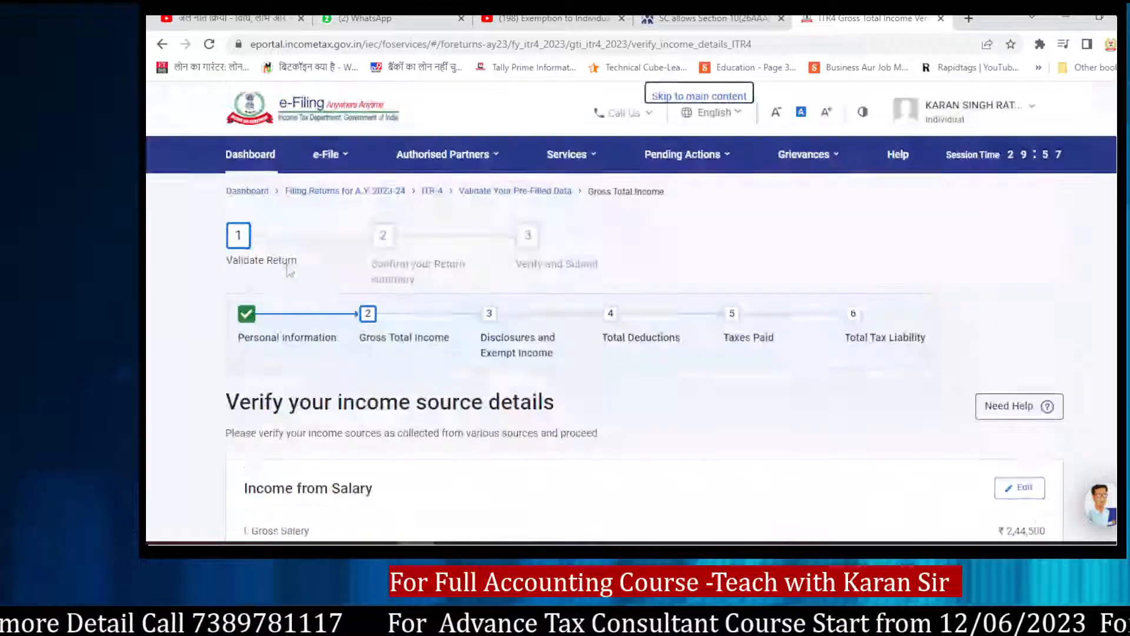
# Step: Review the income source details and confirm the Gross Total Income section of the return
pyautogui.scroll(-15, 961, 475)
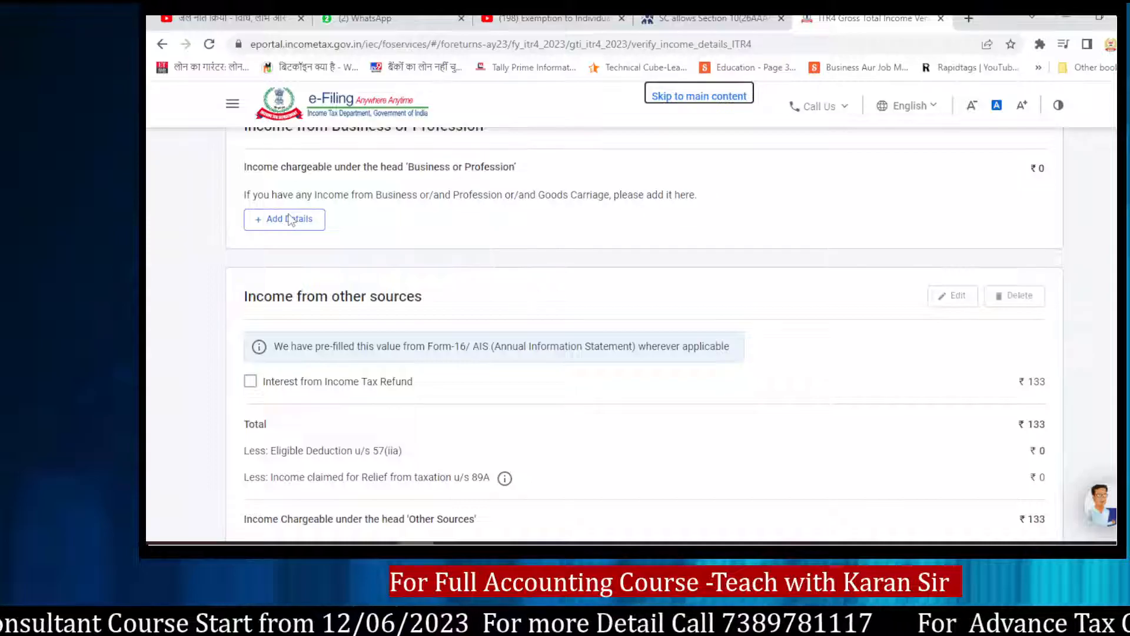
pyautogui.click(289, 219)
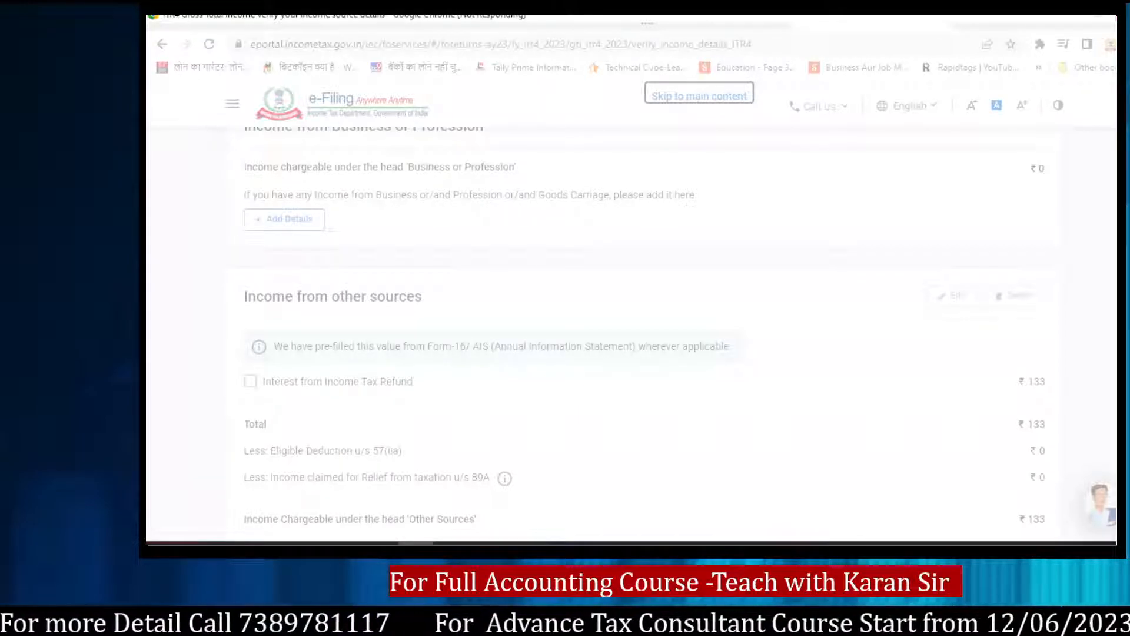
pyautogui.click(488, 544)
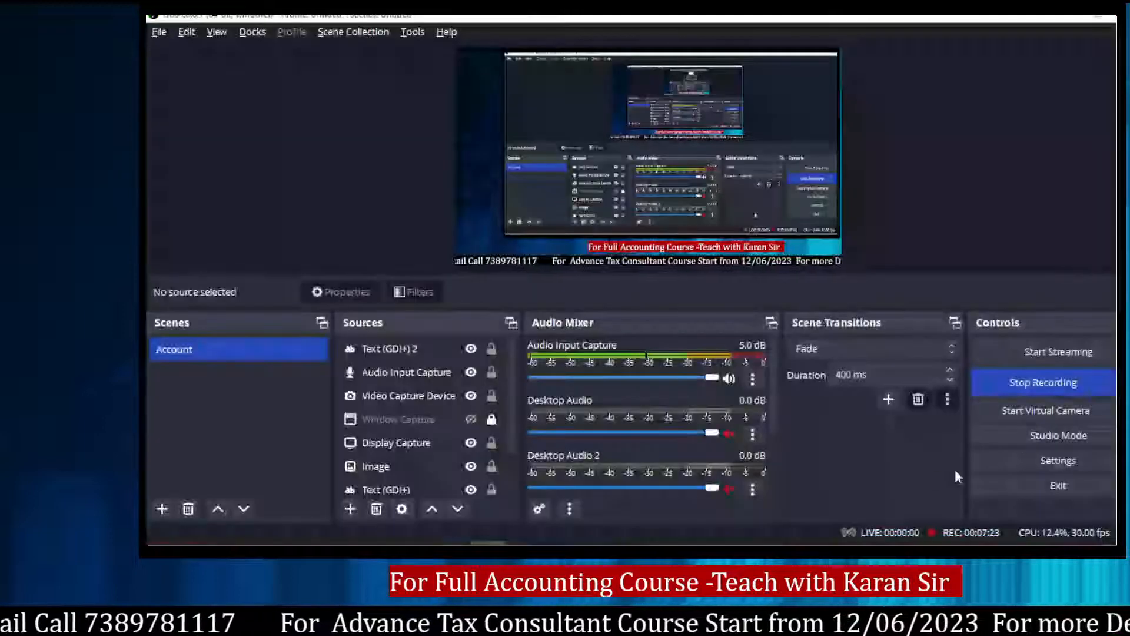
pyautogui.hotkey('alt', 'Tab')
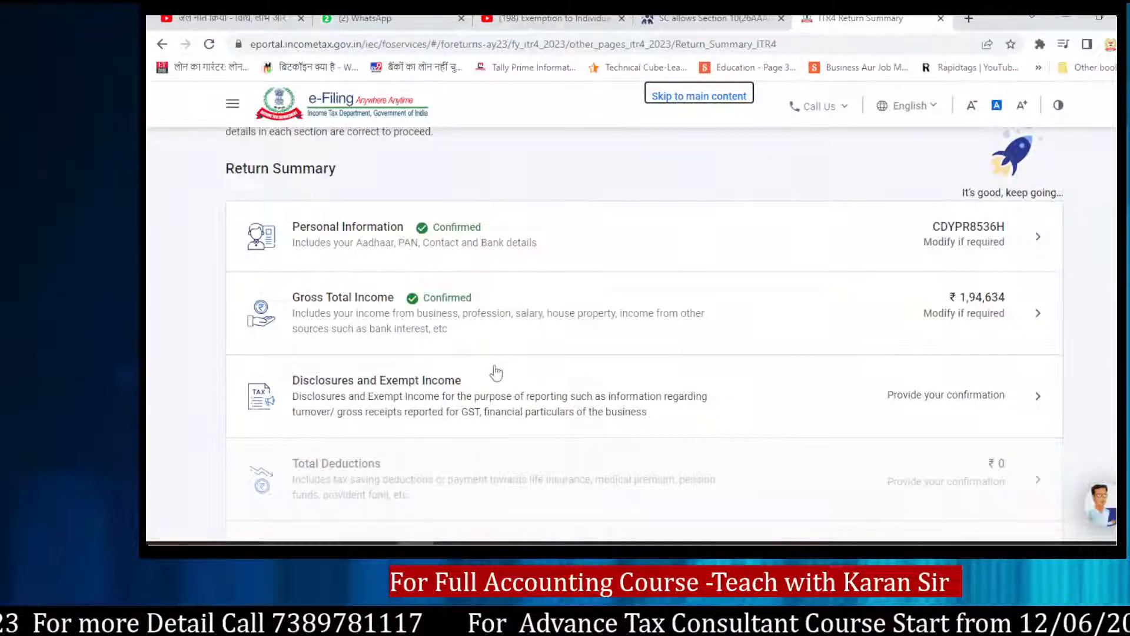
# Step: Start an exempt income entry under Disclosures and Exempt Income, with Sec 10(26AAA) as its nature
pyautogui.click(370, 386)
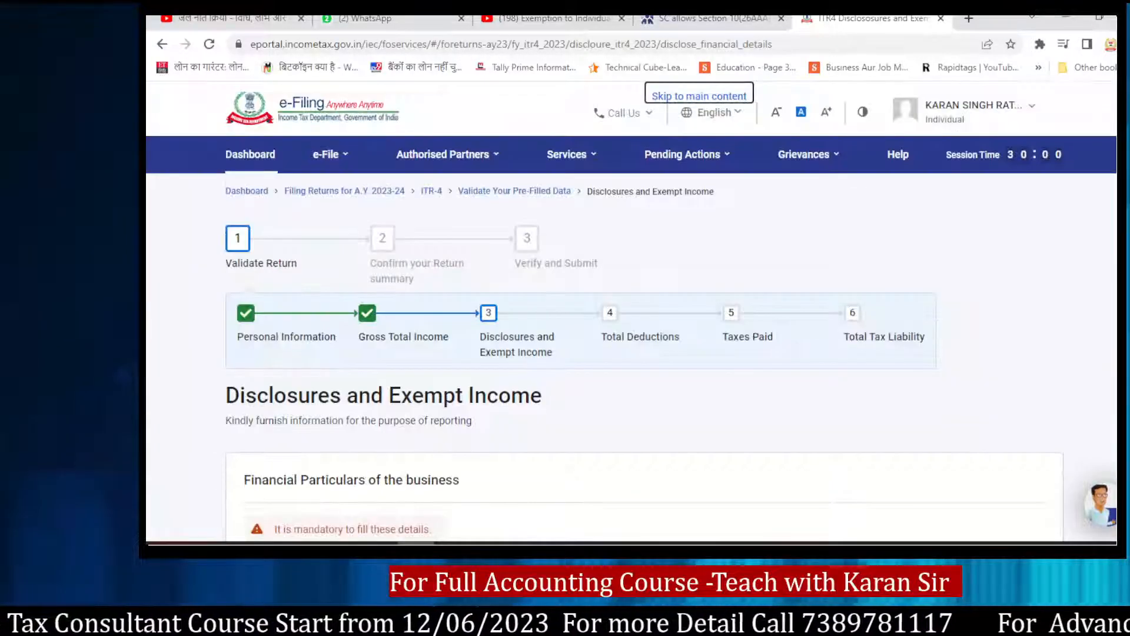
pyautogui.scroll(-8, 1032, 399)
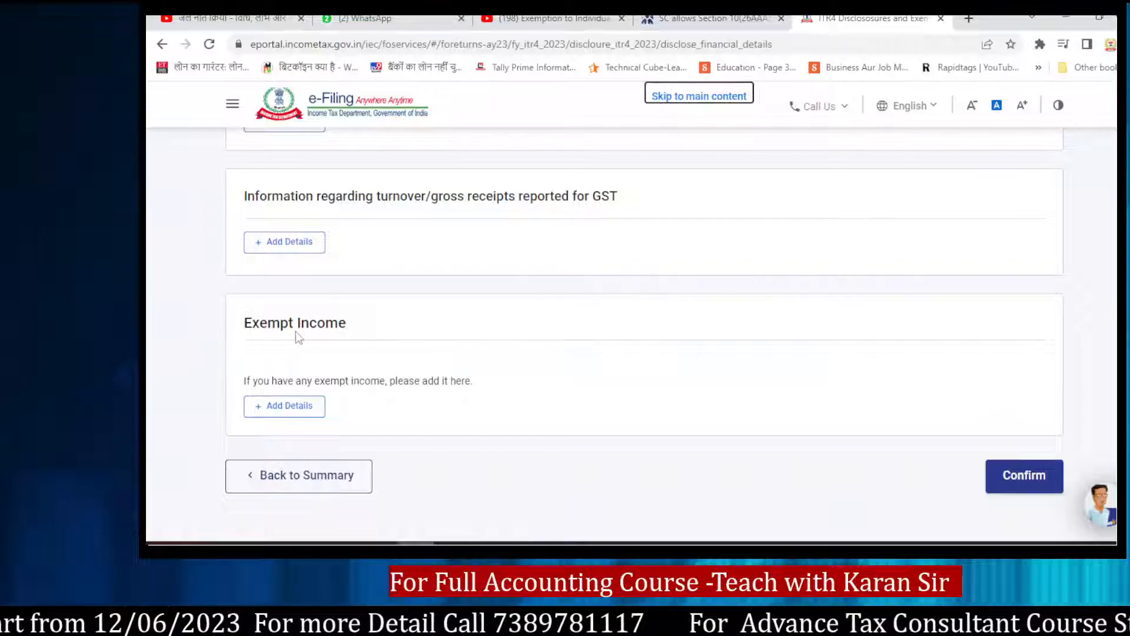
pyautogui.click(279, 409)
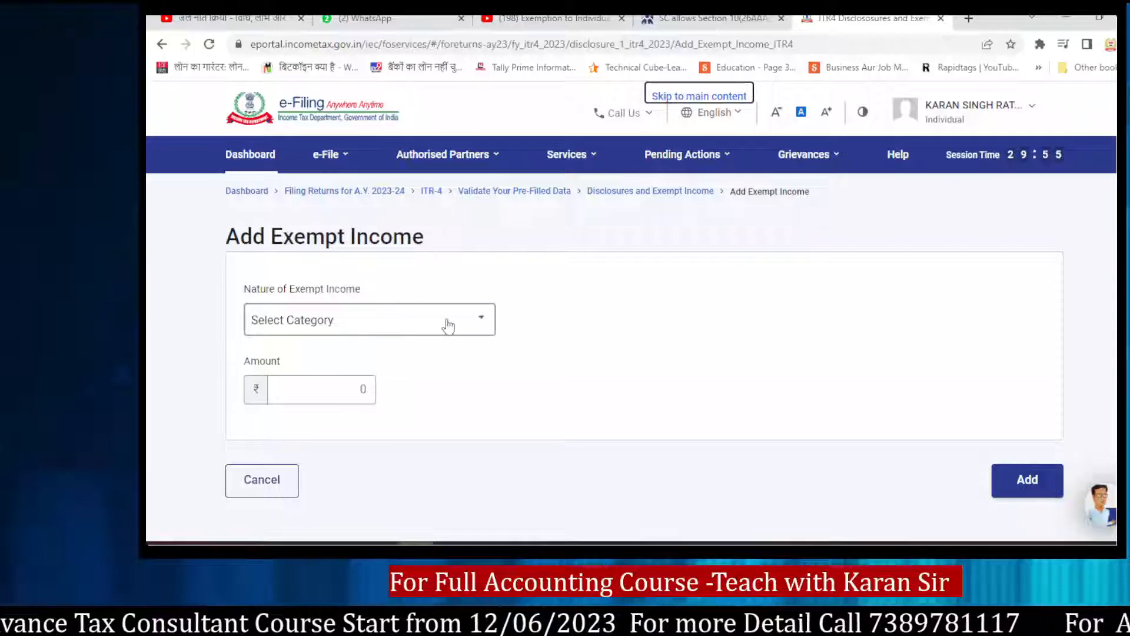
pyautogui.click(482, 322)
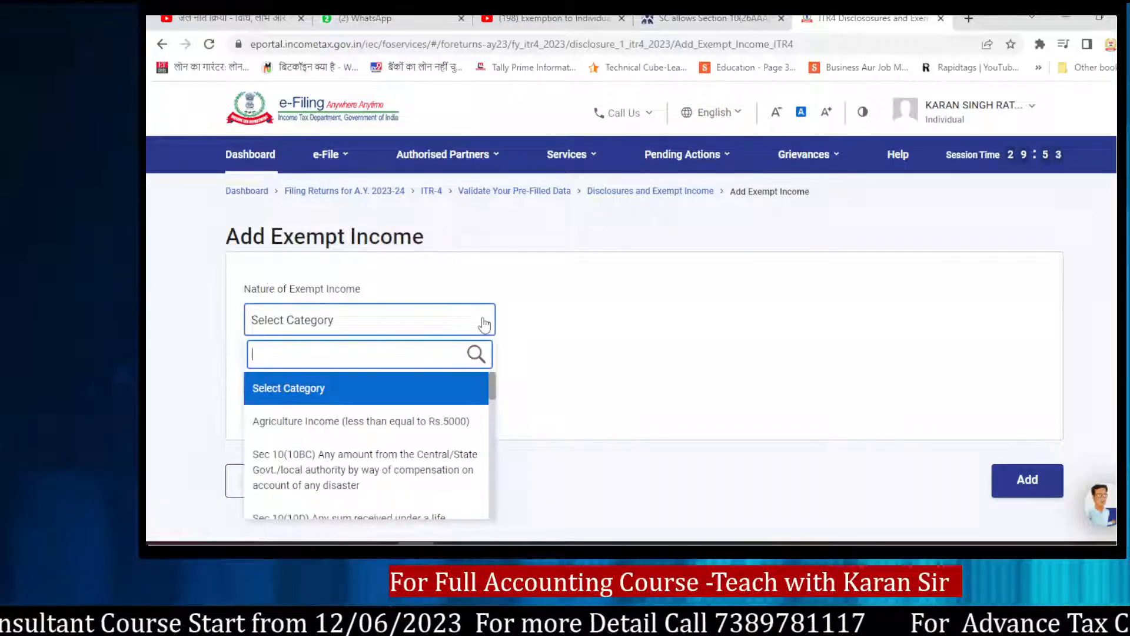
pyautogui.moveTo(494, 386); pyautogui.dragTo(481, 486)
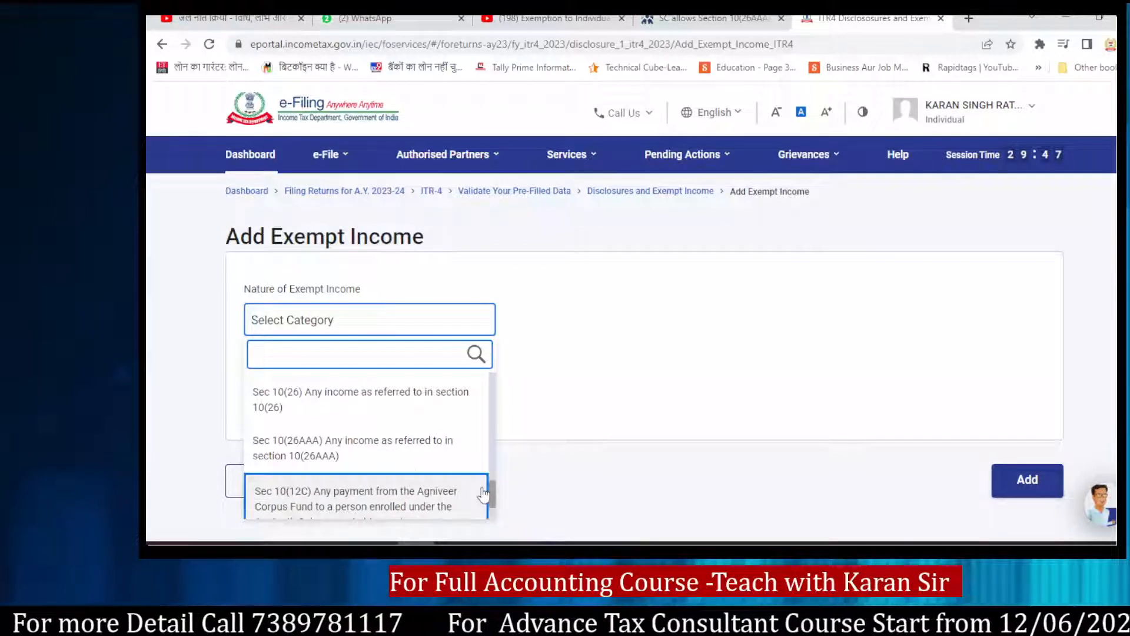
pyautogui.click(310, 457)
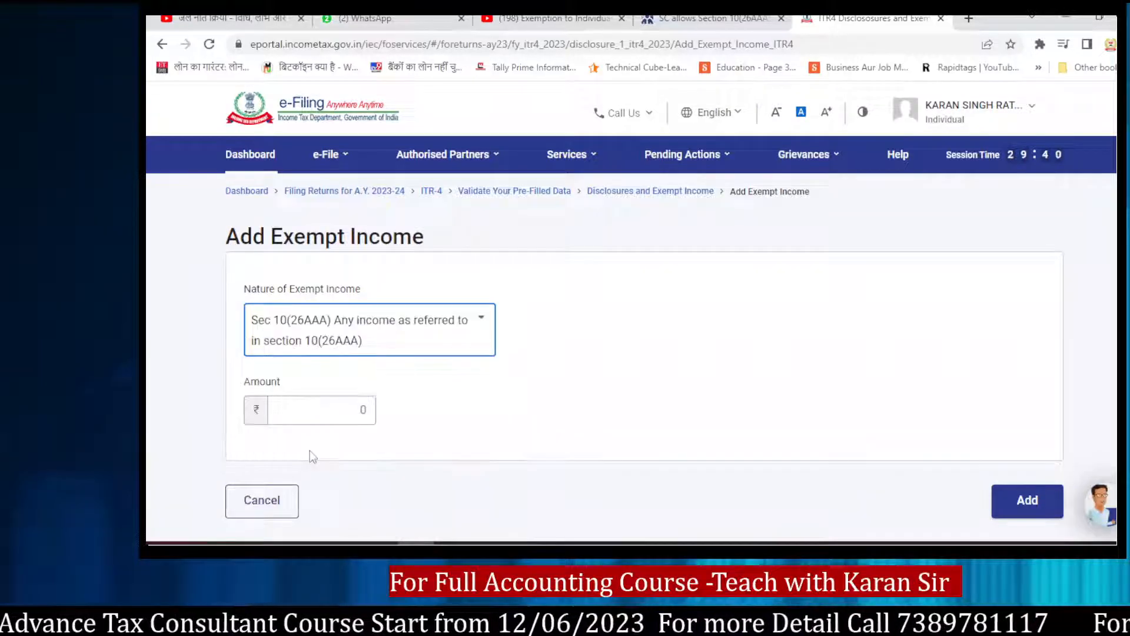
# Step: Look up the business profit in the Excel computation and enter 448400 as the exempt income amount on the e-Filing portal
pyautogui.click(335, 410)
pyautogui.click(522, 545)
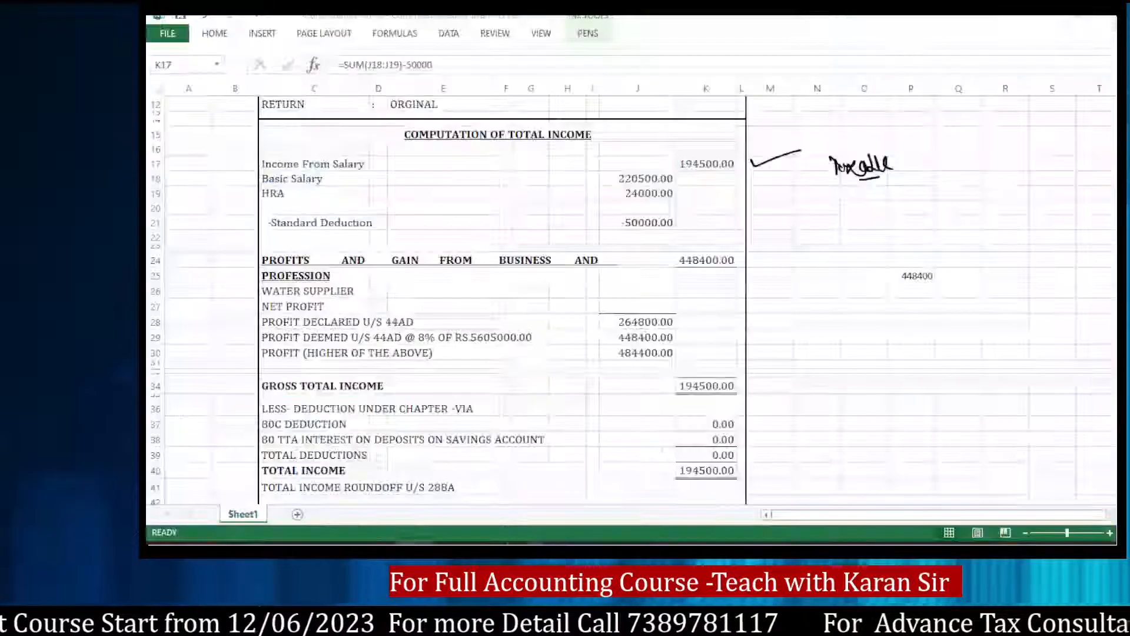
pyautogui.click(468, 341)
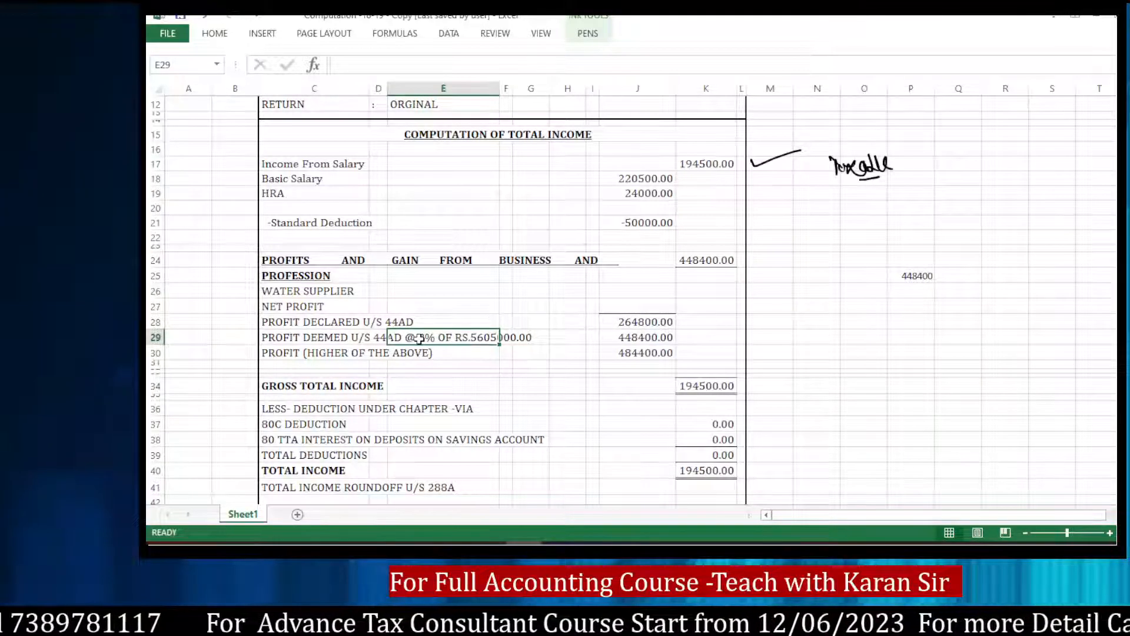
pyautogui.click(678, 259)
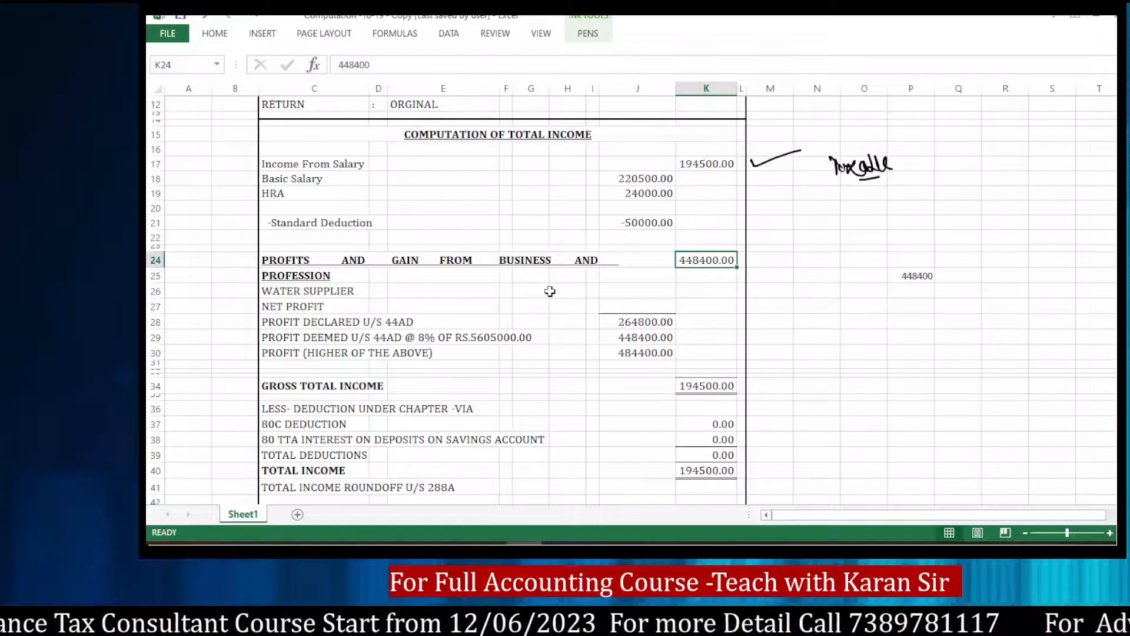
pyautogui.click(416, 544)
pyautogui.click(365, 406)
pyautogui.press('BackSpace')
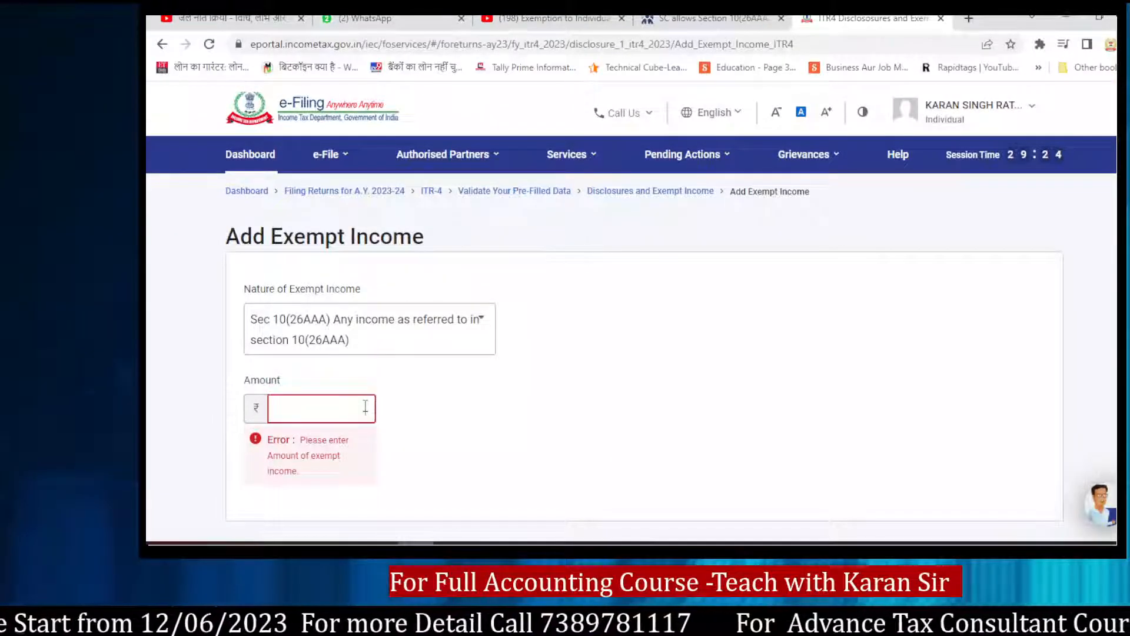
pyautogui.write('44')
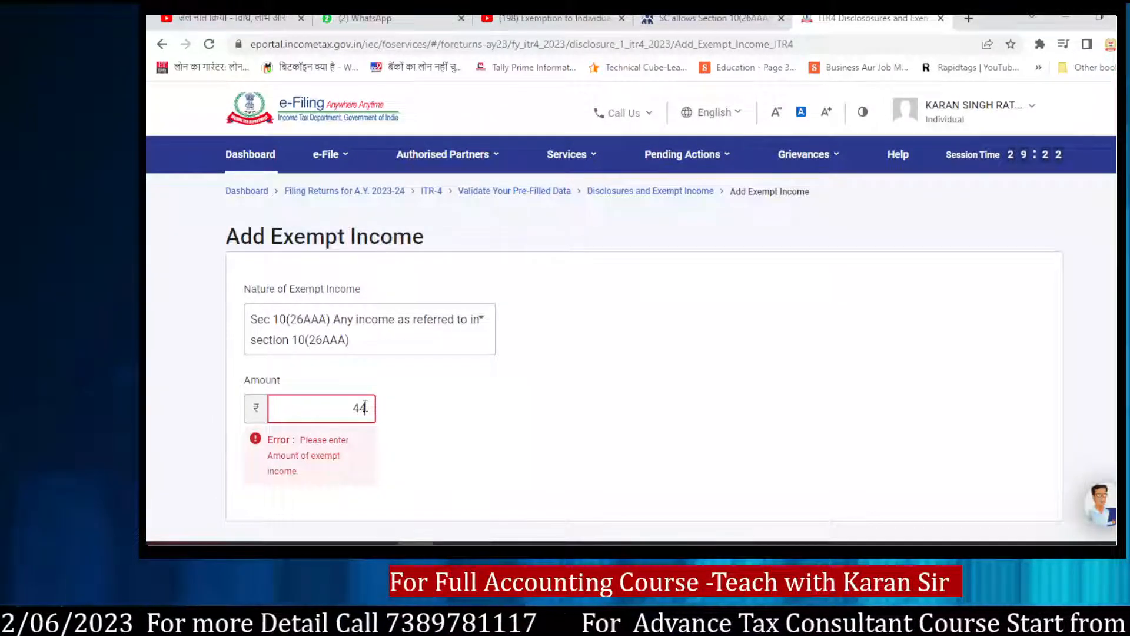
pyautogui.write('8400')
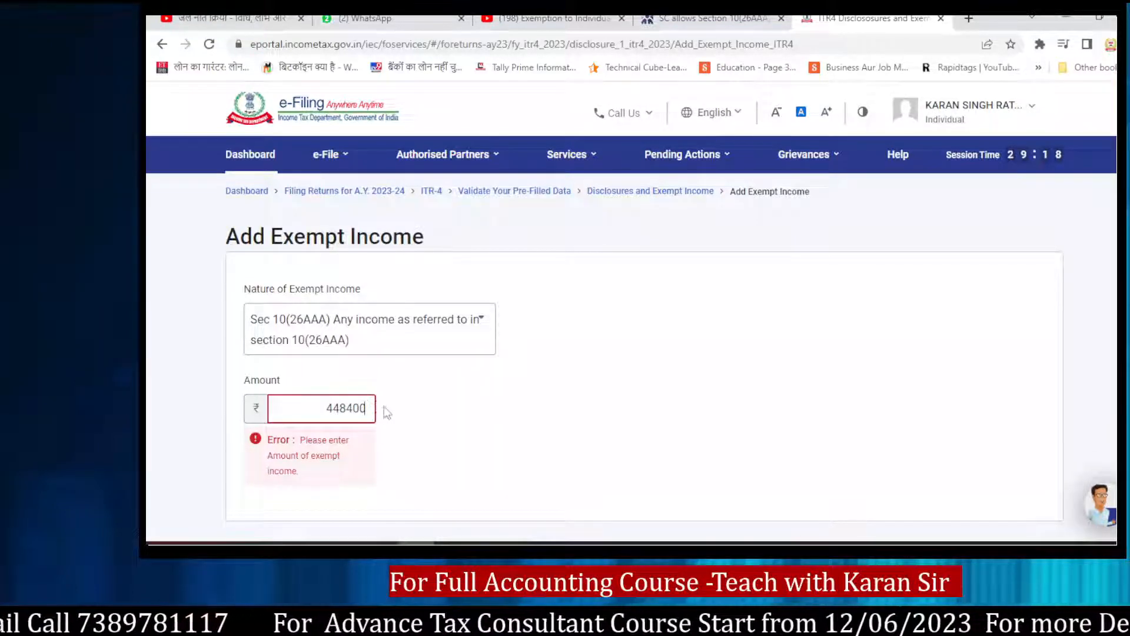
pyautogui.click(427, 407)
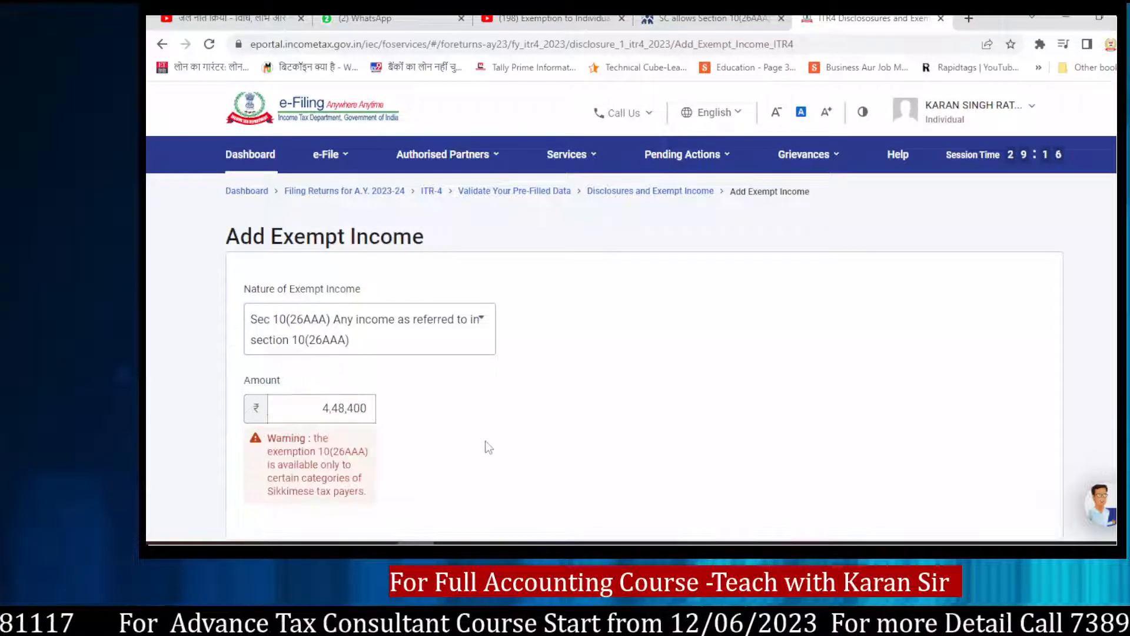